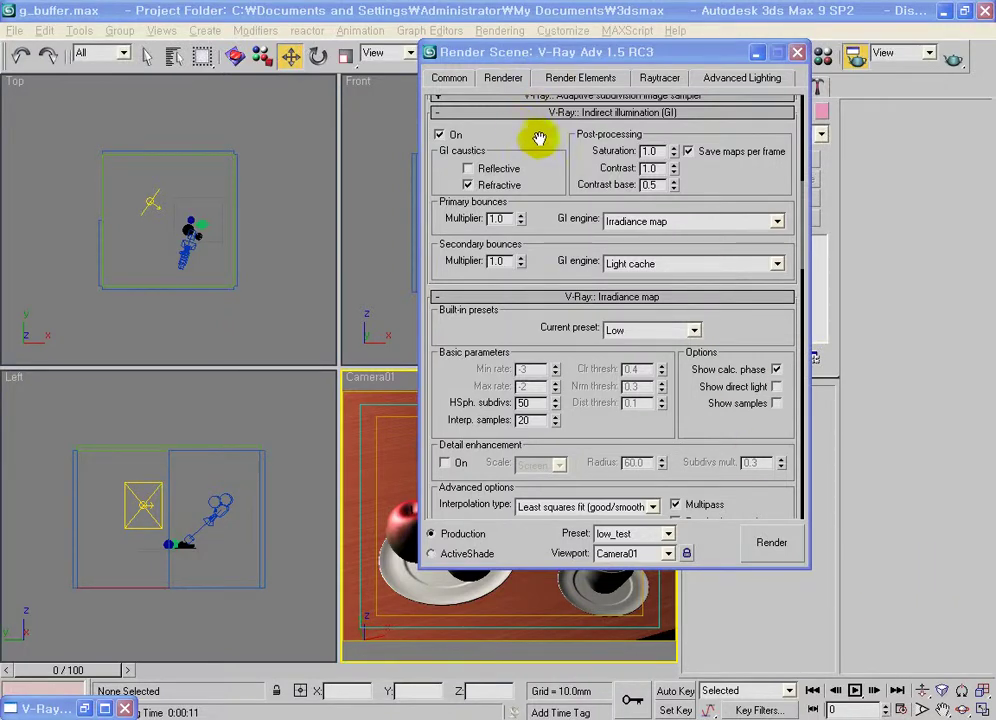
- Collapse GI, Image sampler and Global switches, expand V-Ray Frame buffer, then show Common 320 x 240 output
{"action": "left_click_drag", "start_coordinate": [475, 140], "coordinate": [591, 458]}
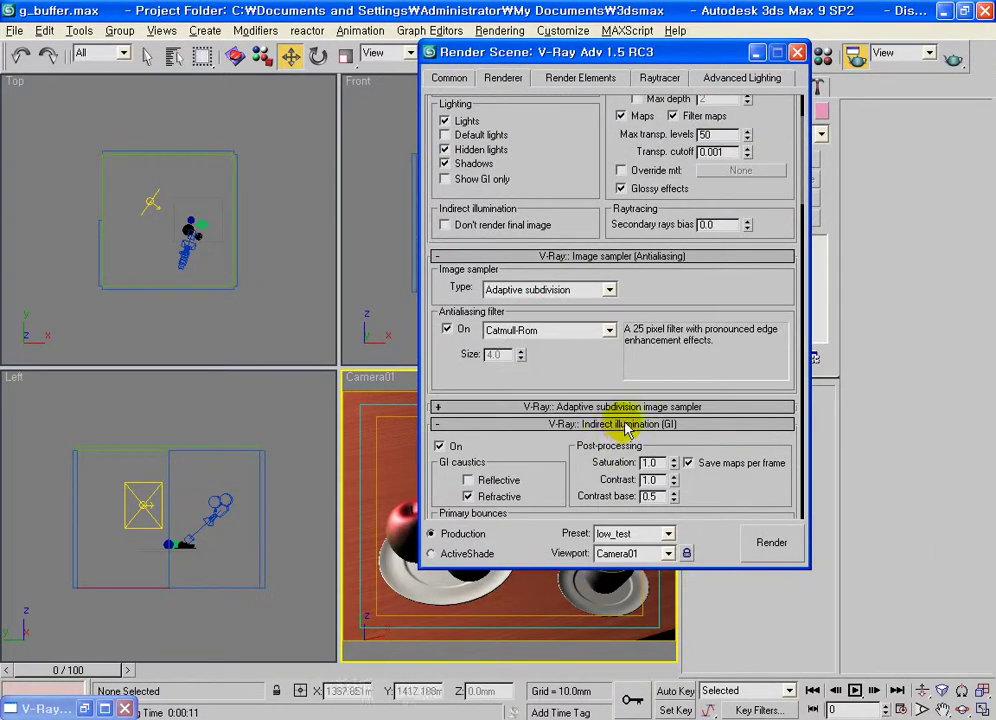
{"action": "left_click", "coordinate": [624, 424]}
{"action": "left_click", "coordinate": [617, 257]}
{"action": "scroll", "coordinate": [579, 153], "scroll_direction": "up", "scroll_amount": 3}
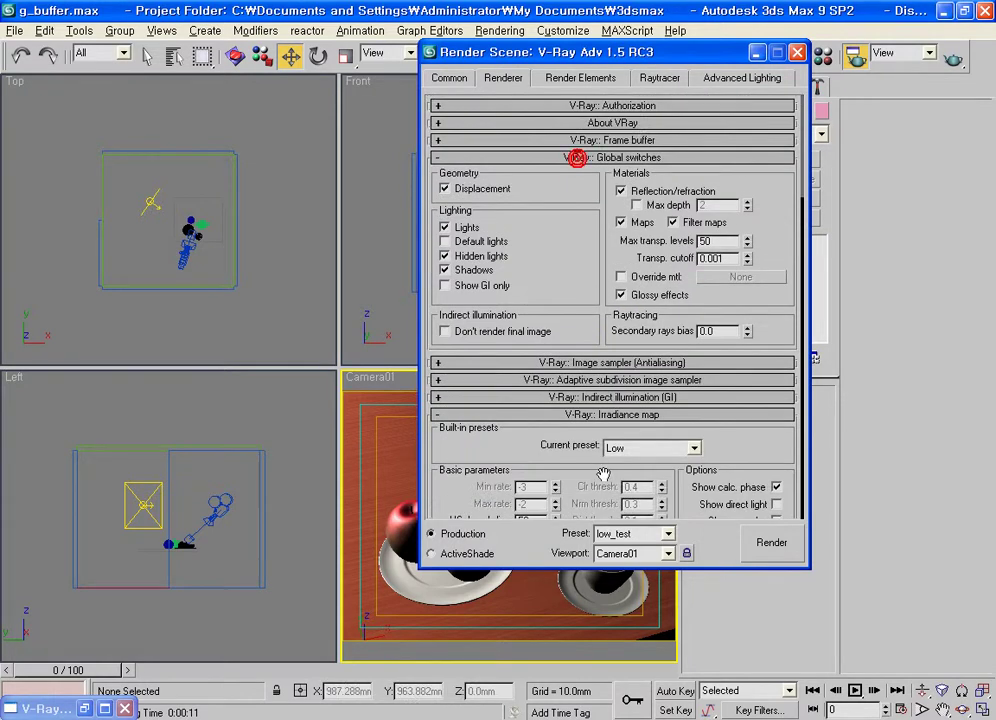
{"action": "left_click", "coordinate": [565, 150]}
{"action": "left_click", "coordinate": [585, 141]}
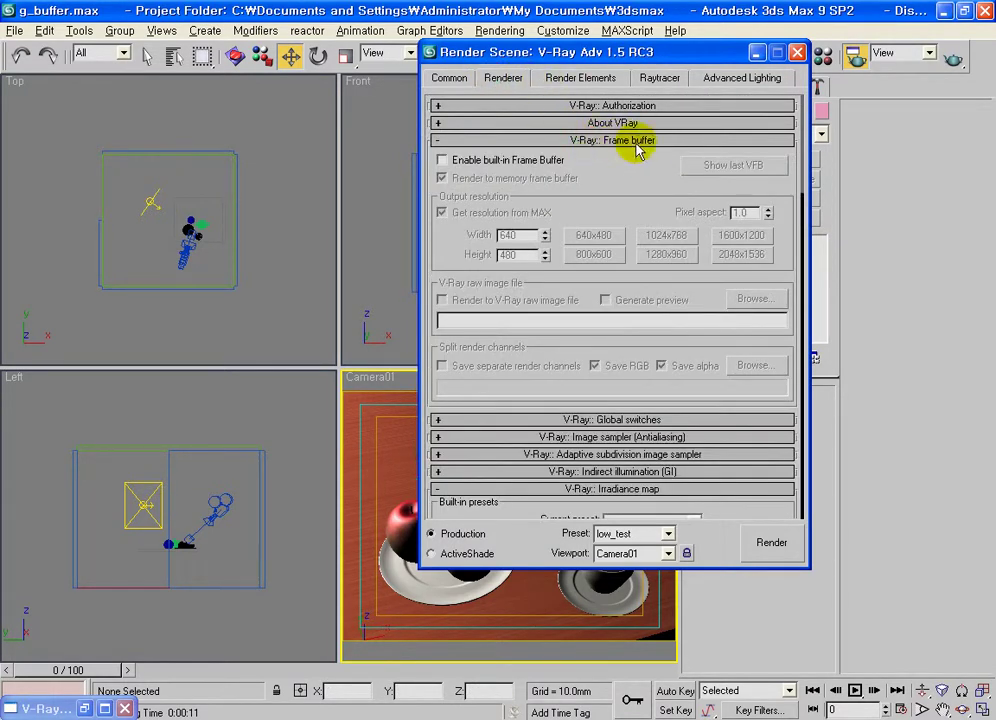
{"action": "left_click", "coordinate": [451, 79]}
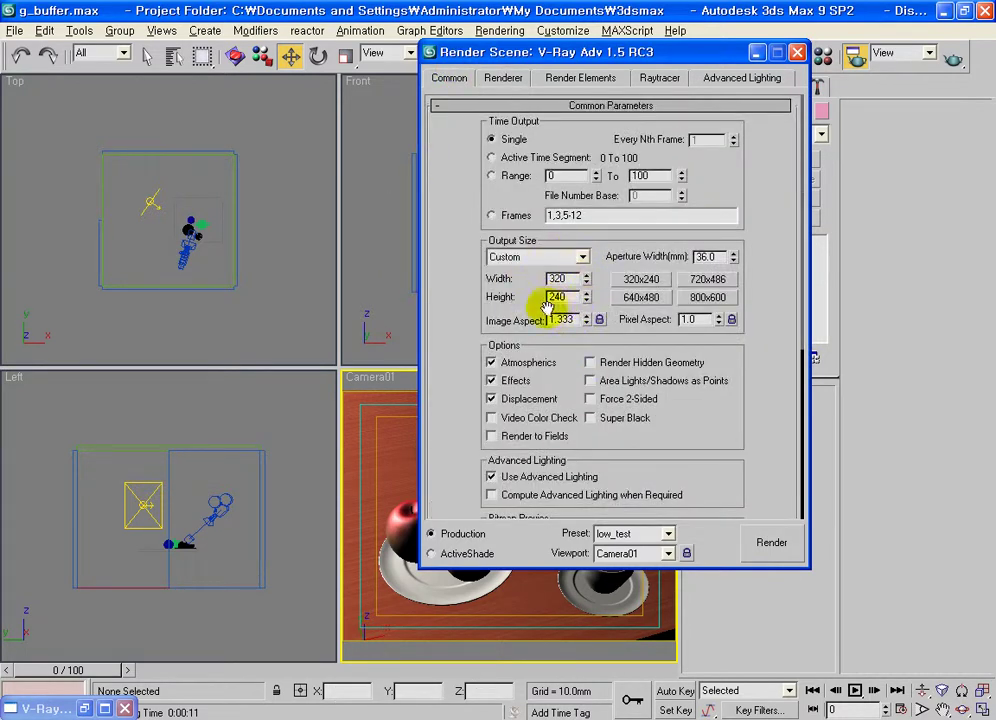
- On the Renderer tab, enable the built-in Frame Buffer with Get resolution from MAX left on
{"action": "left_click", "coordinate": [505, 79]}
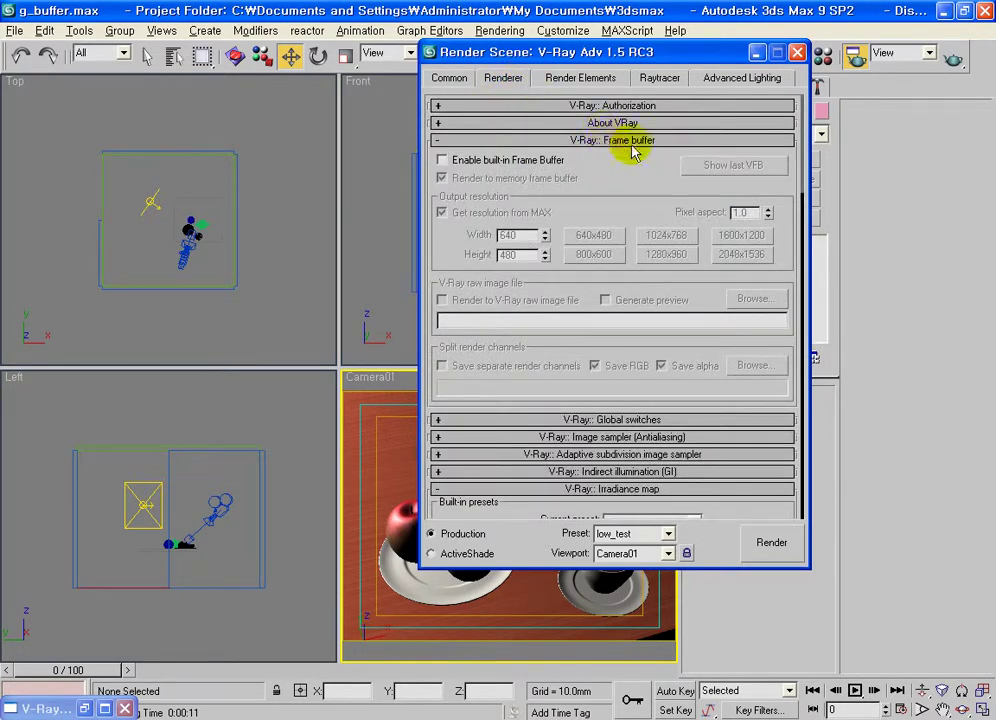
{"action": "left_click", "coordinate": [443, 160]}
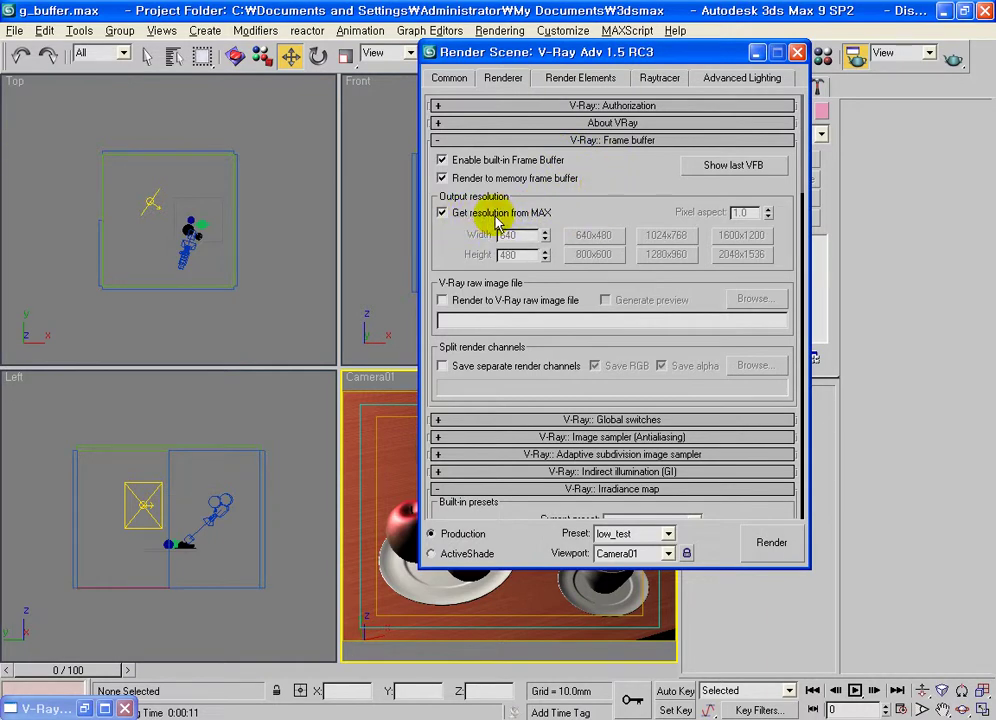
{"action": "left_click", "coordinate": [443, 212]}
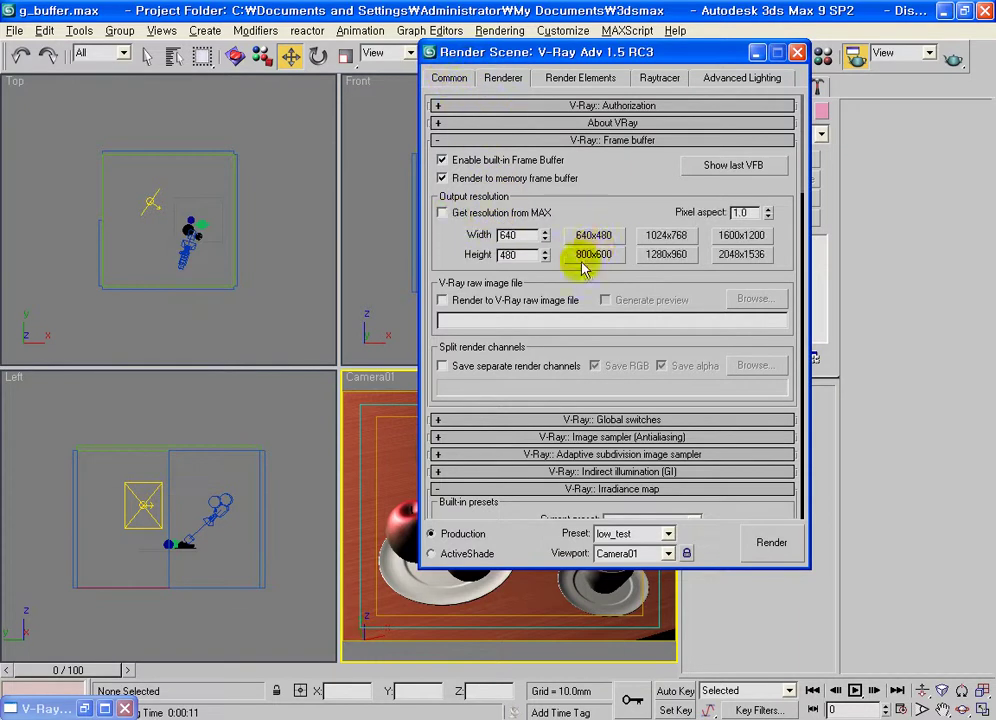
{"action": "left_click", "coordinate": [460, 216]}
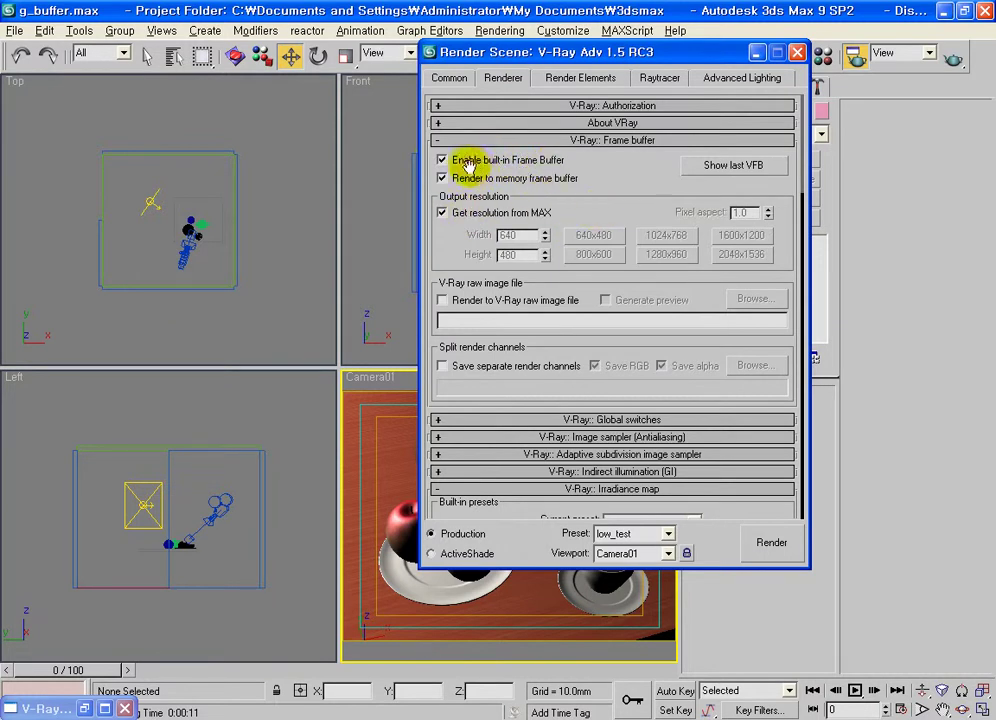
- Render the teapot, apples and cup camera view at 320 x 240 into the V-Ray frame buffer
{"action": "left_click", "coordinate": [767, 548]}
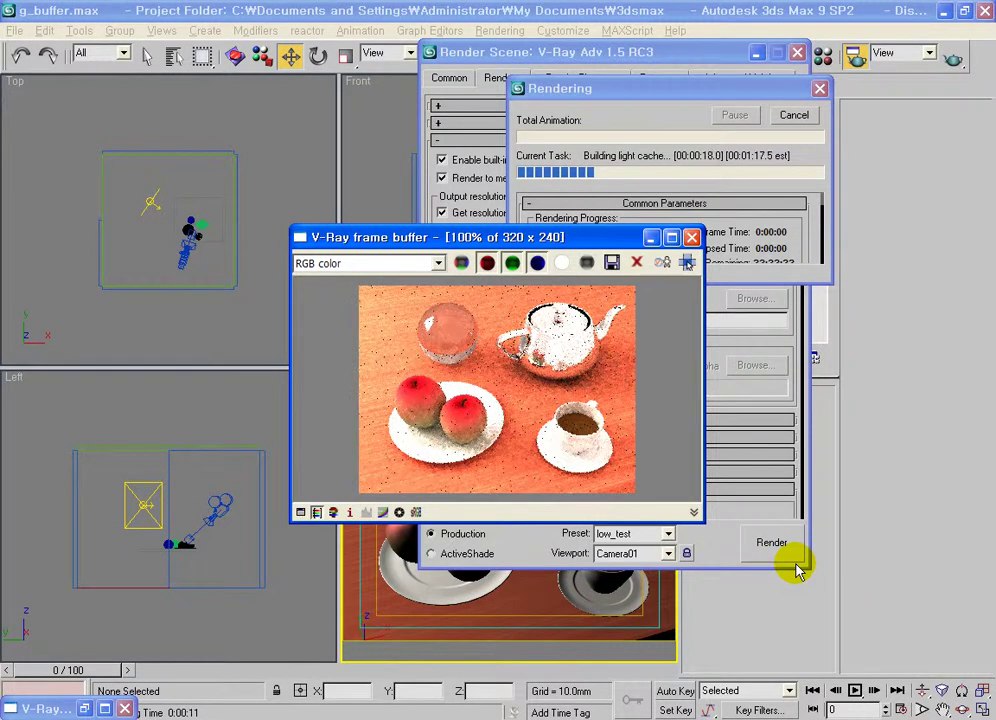
{"action": "left_click_drag", "start_coordinate": [600, 243], "coordinate": [402, 161]}
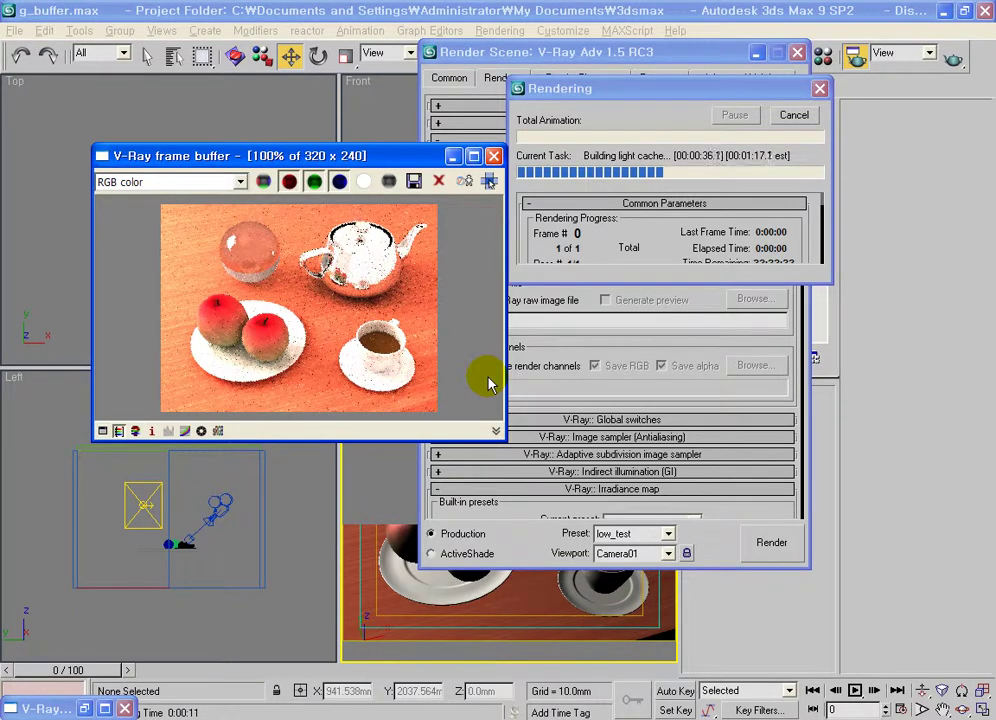
{"action": "left_click_drag", "start_coordinate": [416, 160], "coordinate": [411, 165]}
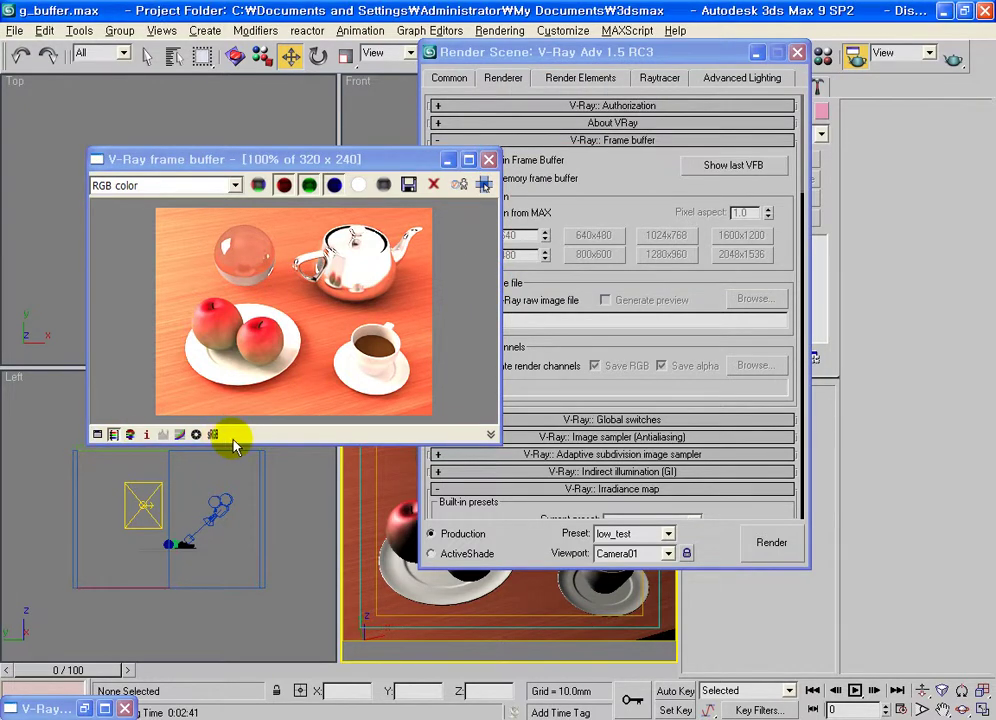
- Open the VFB color corrections and raise the curve with a new point near 0.55 → 0.87
{"action": "left_click", "coordinate": [97, 436]}
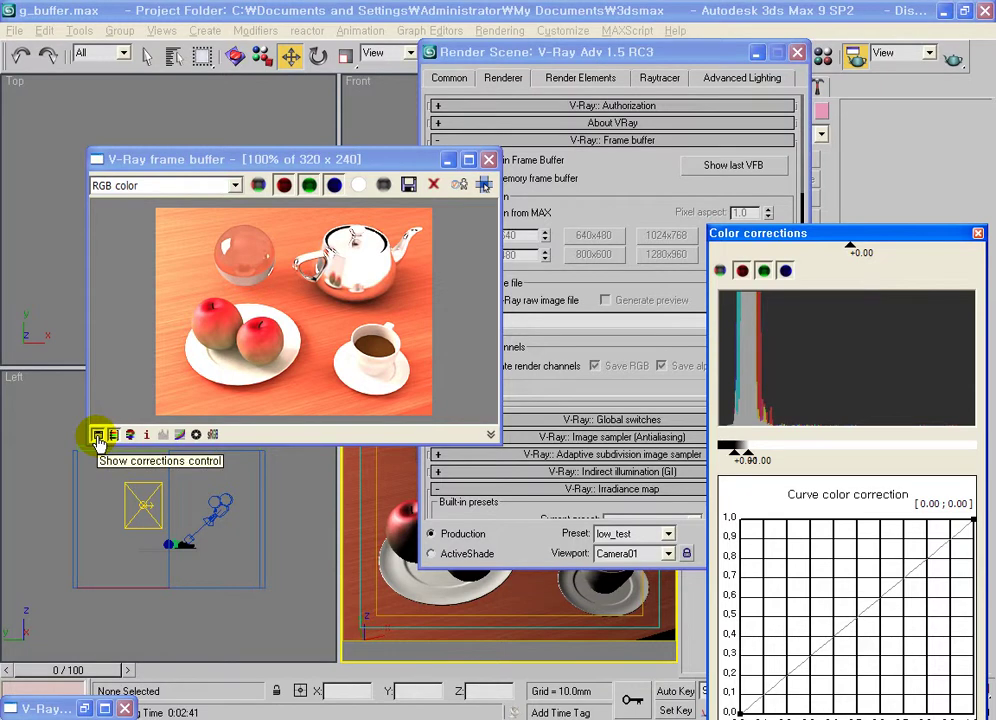
{"action": "left_click_drag", "start_coordinate": [753, 233], "coordinate": [562, 82]}
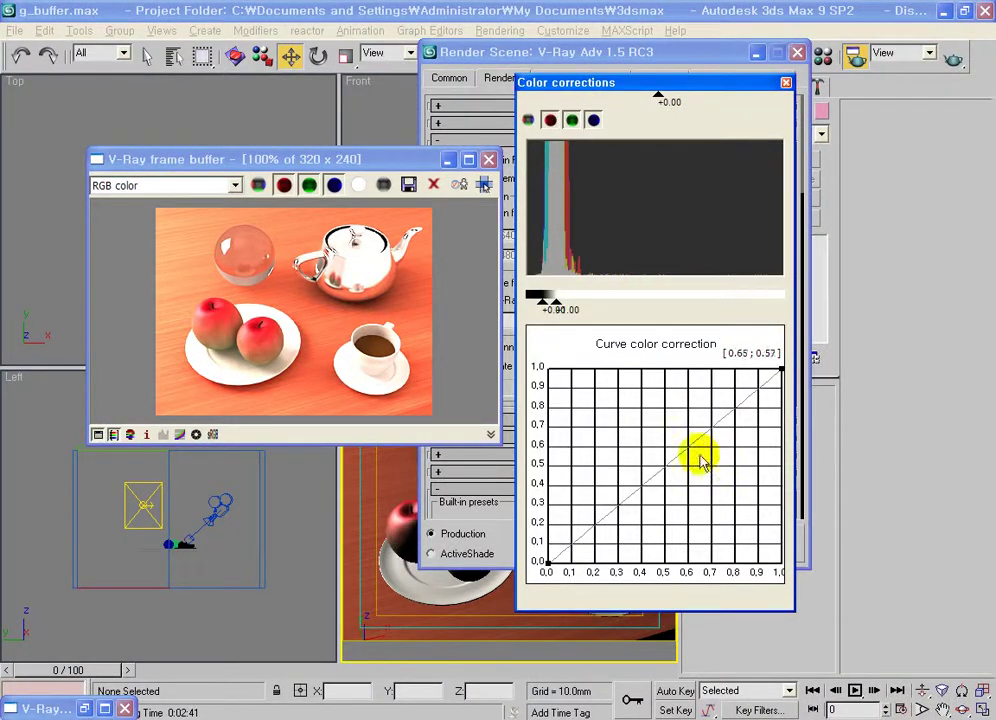
{"action": "left_click", "coordinate": [716, 423]}
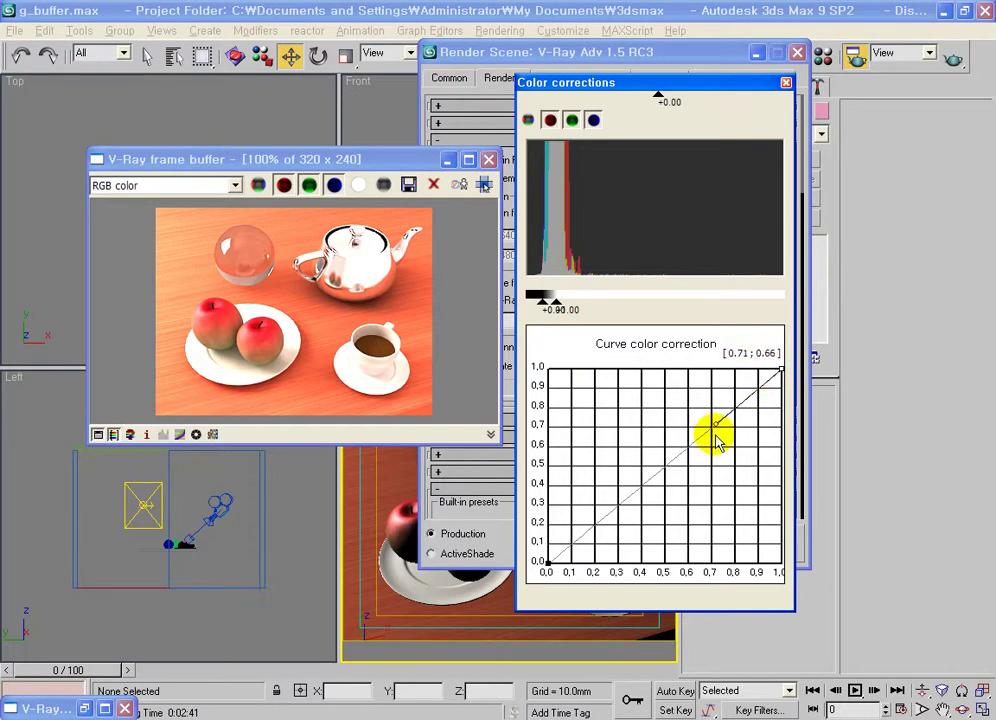
{"action": "left_click_drag", "start_coordinate": [714, 422], "coordinate": [677, 400]}
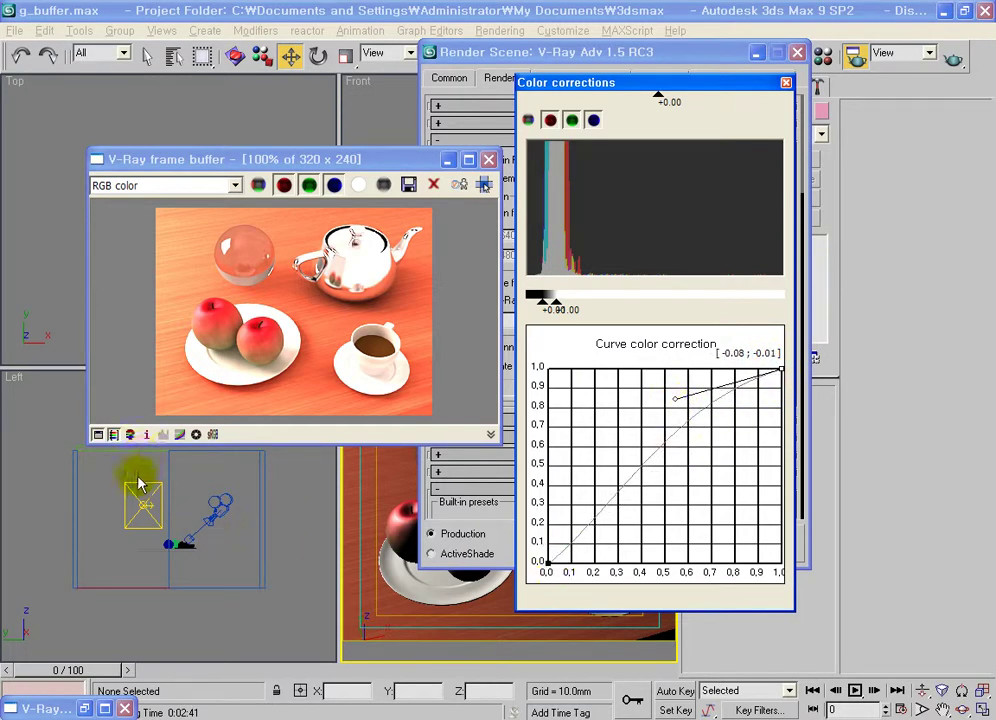
- Enable curve correction and pull a lower point to about 0.43 → 0.18, forming an S-curve
{"action": "left_click", "coordinate": [181, 435]}
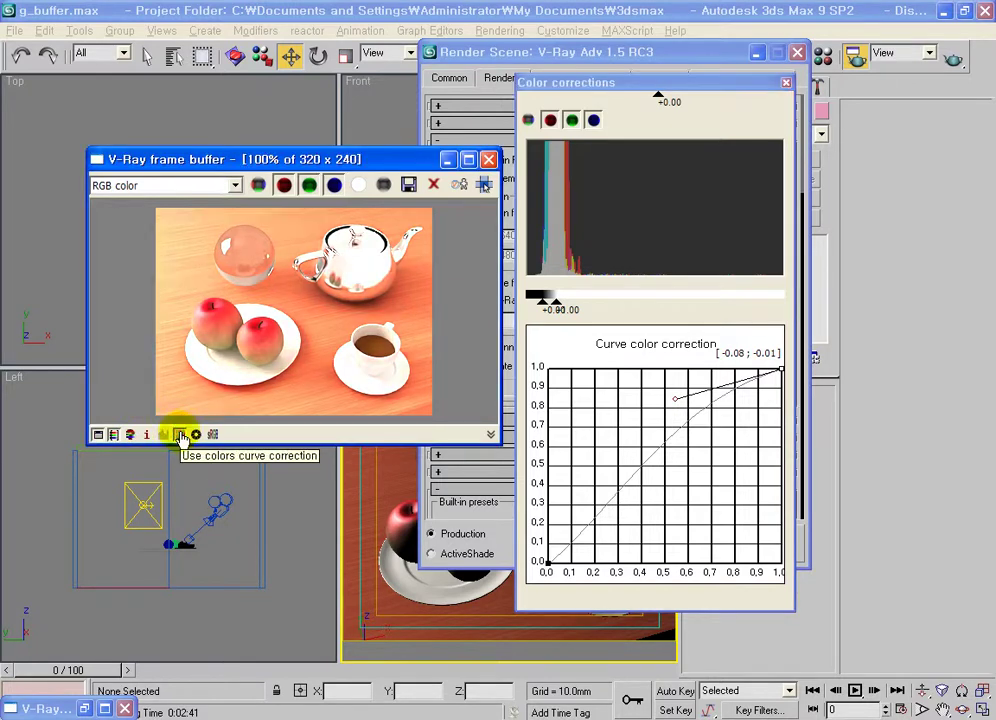
{"action": "left_click", "coordinate": [181, 435]}
{"action": "left_click", "coordinate": [181, 435]}
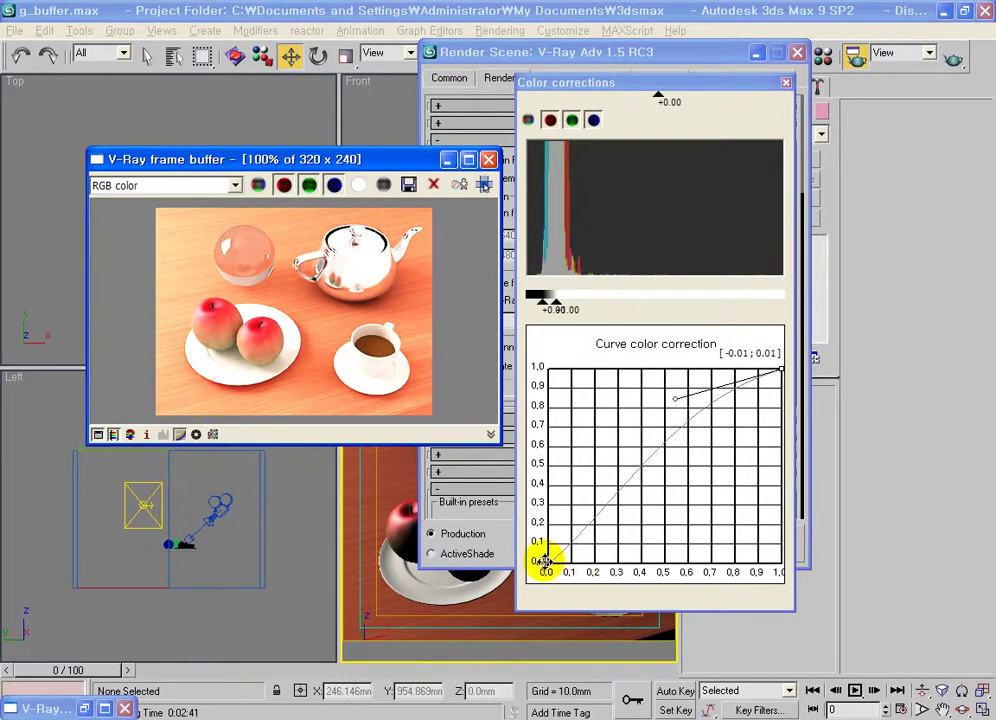
{"action": "left_click", "coordinate": [543, 561]}
{"action": "left_click_drag", "start_coordinate": [607, 509], "coordinate": [648, 530]}
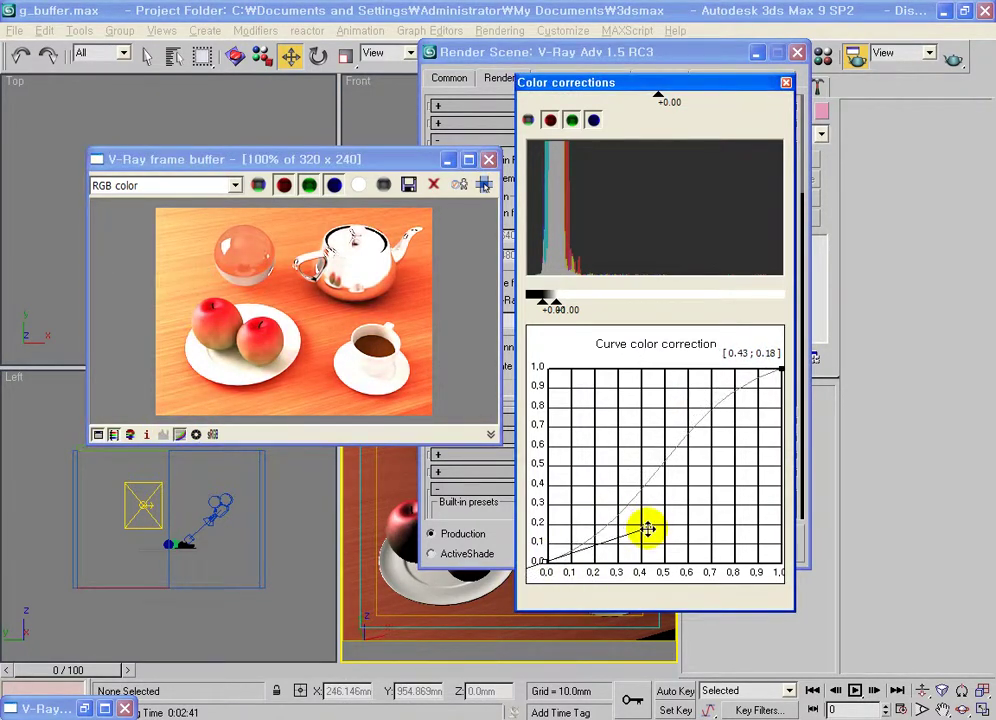
{"action": "left_click", "coordinate": [181, 435]}
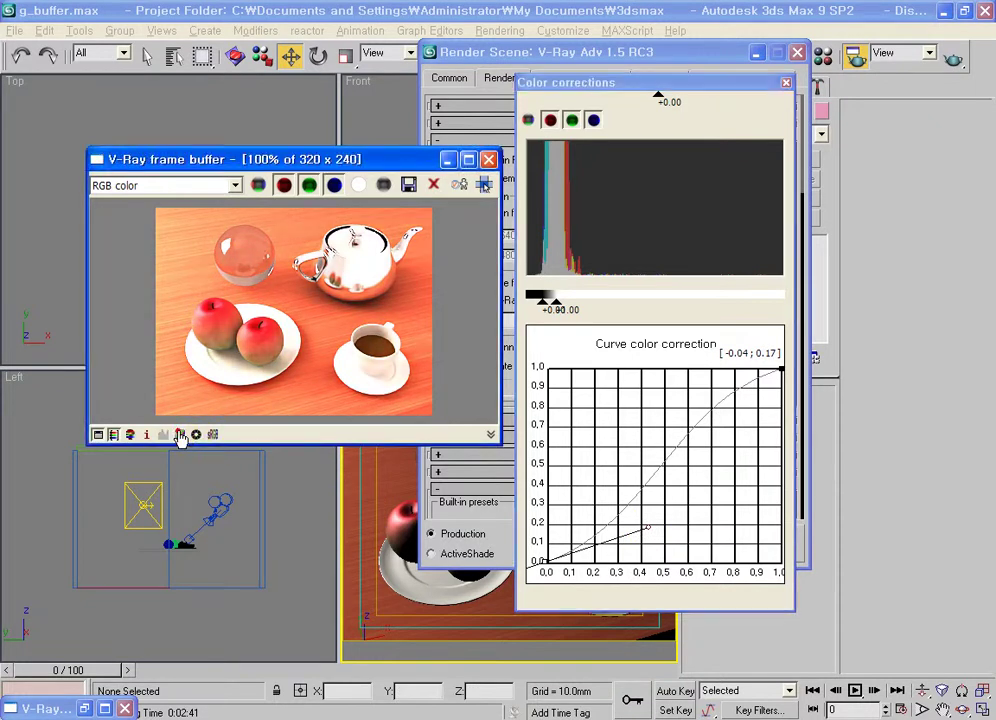
{"action": "left_click", "coordinate": [181, 435]}
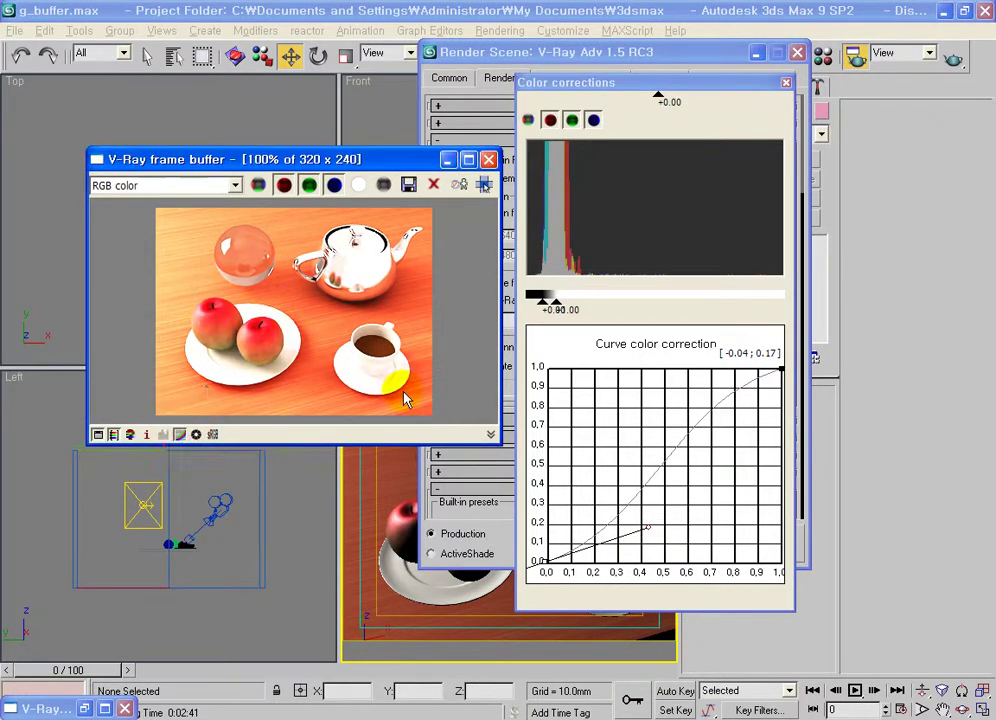